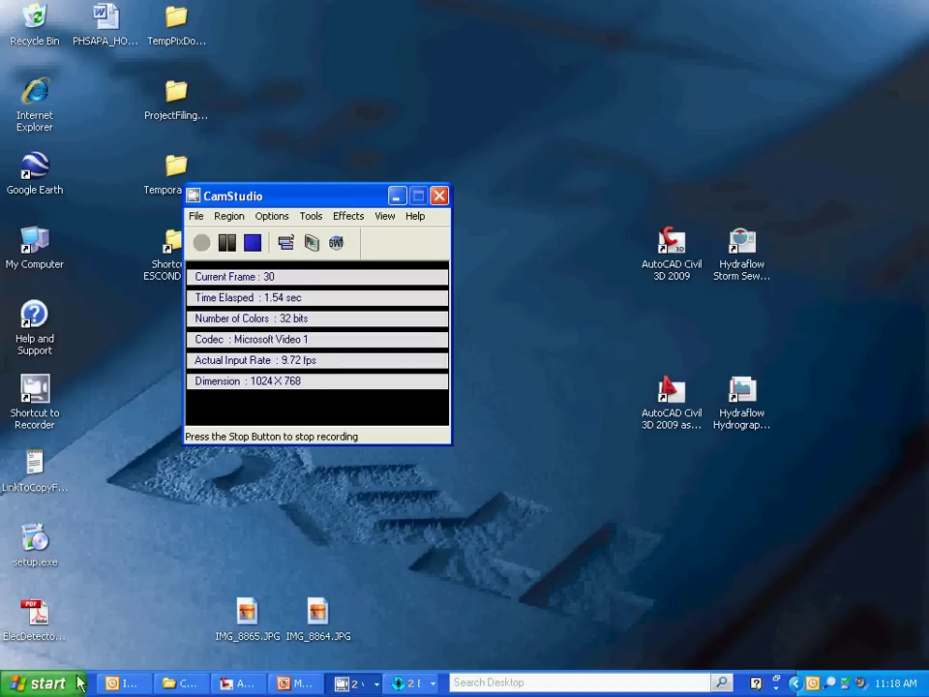
# Step: Open the Windows XP Start menu to find the EPANET 2 shortcut
pyautogui.click(79, 683)
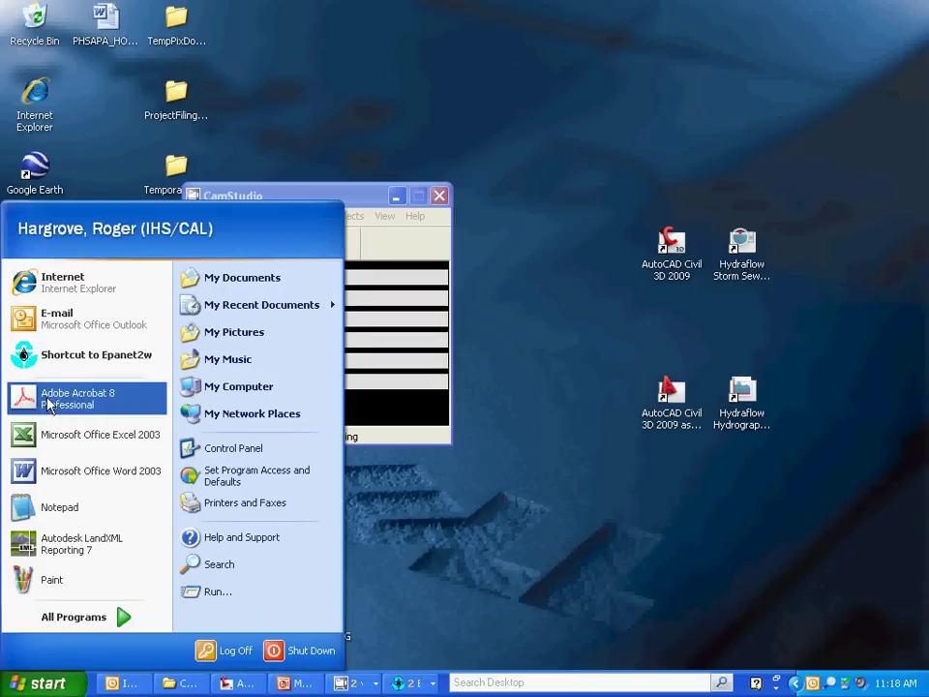
# Step: Launch EPANET 2 and set the Map Units under View > Dimensions to Feet
pyautogui.click(23, 364)
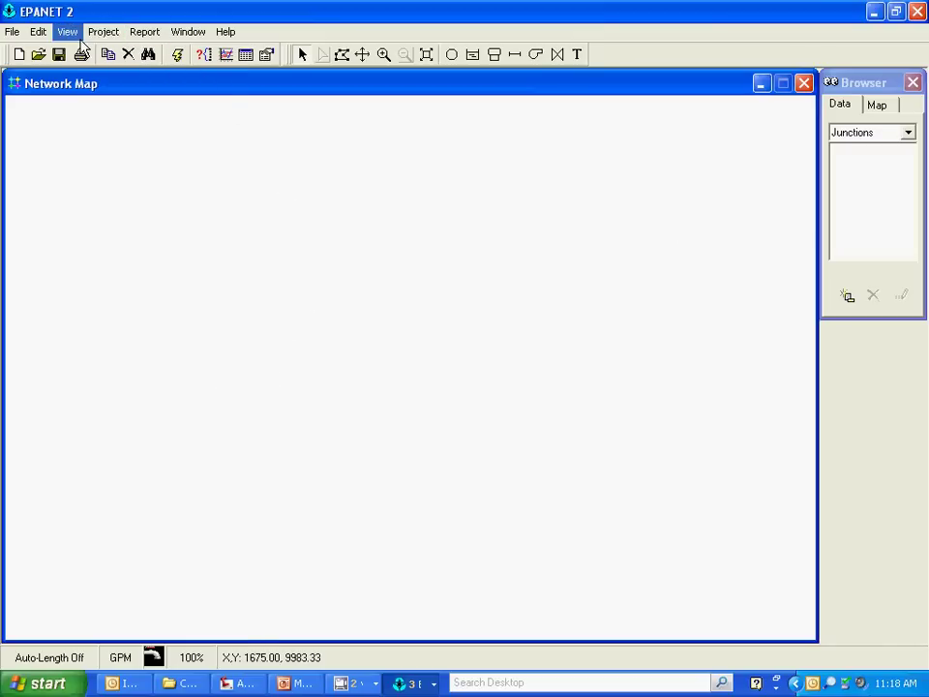
pyautogui.click(106, 36)
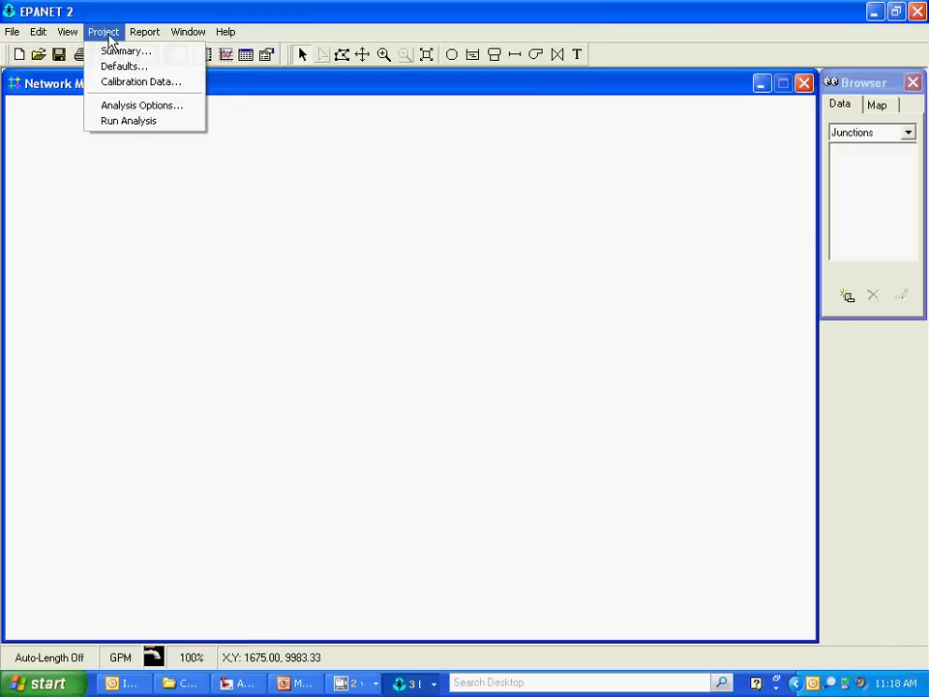
pyautogui.moveTo(66, 32)
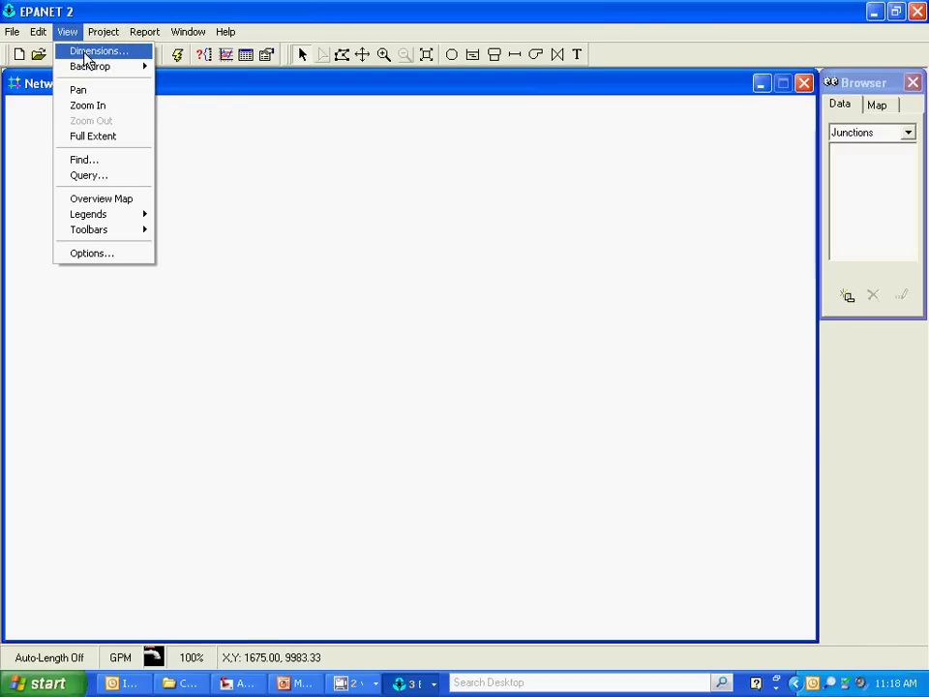
pyautogui.click(85, 52)
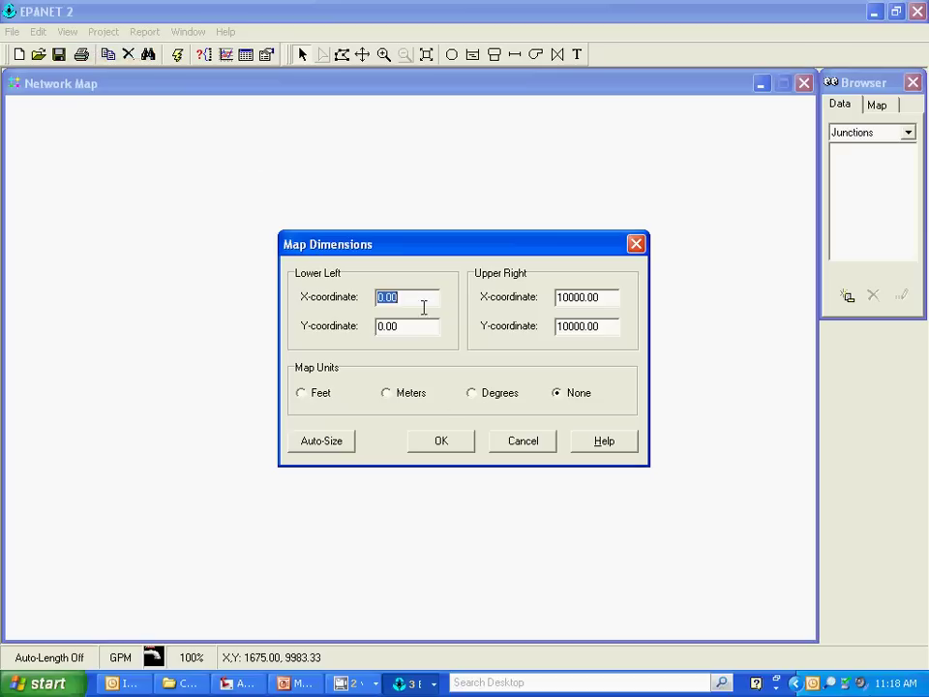
pyautogui.click(301, 395)
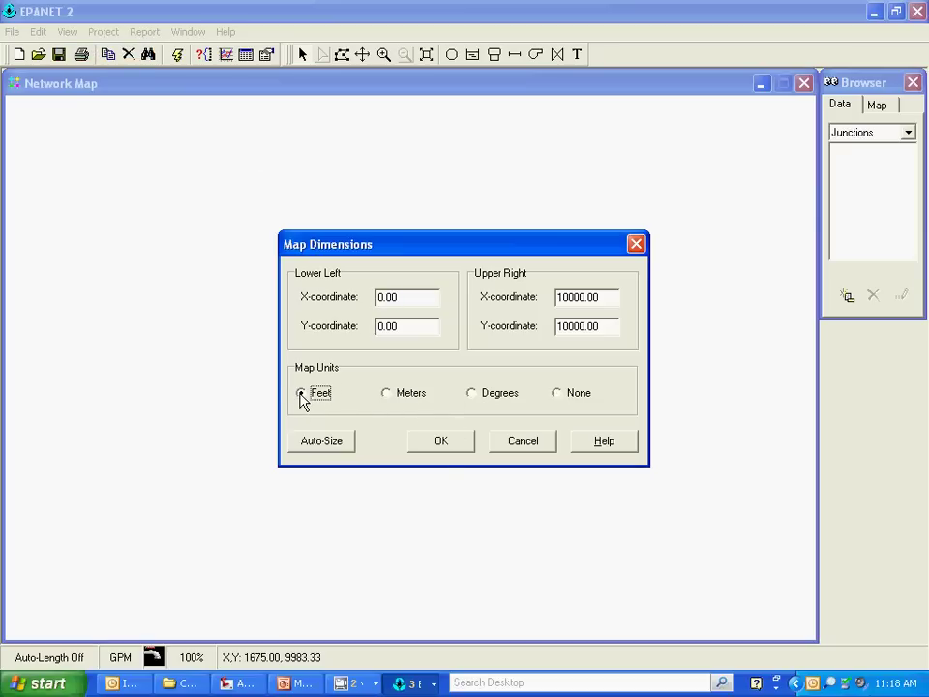
# Step: Confirm the feet map dimensions and title the project 'SY WM Ext' in the Project Summary
pyautogui.click(441, 444)
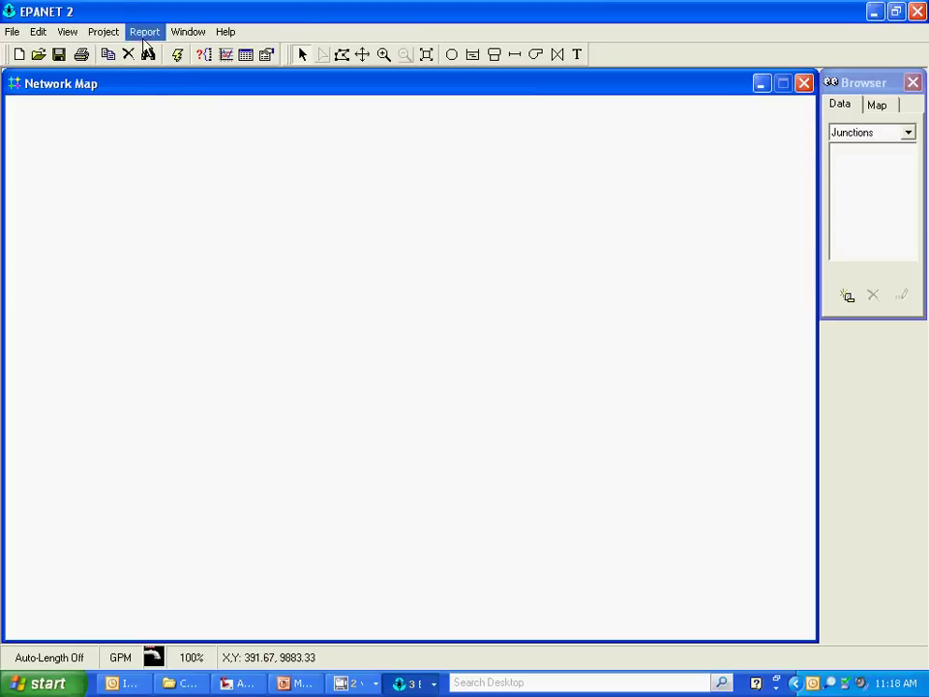
pyautogui.click(111, 34)
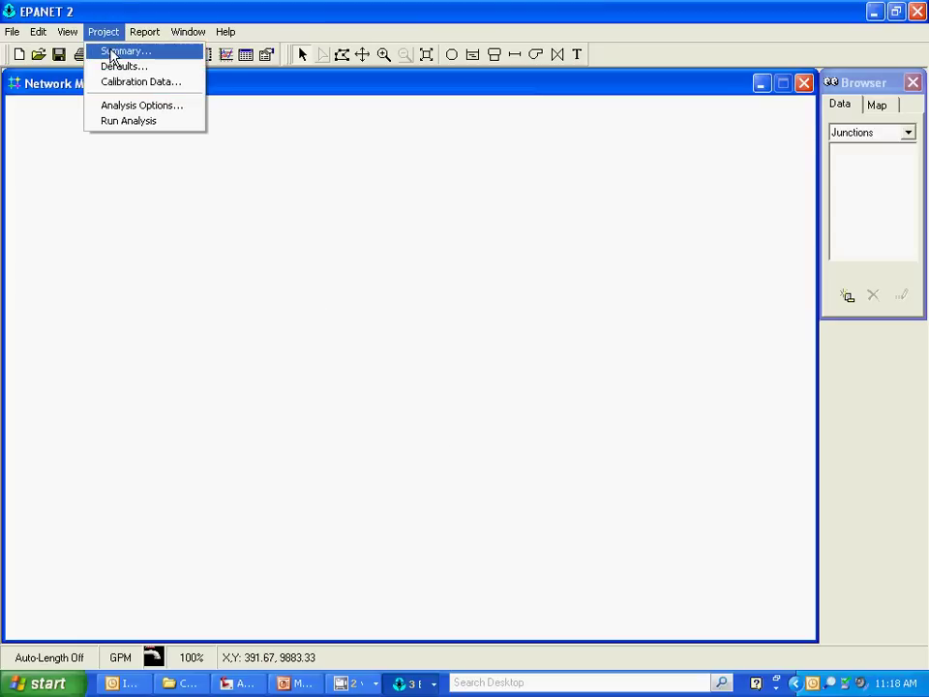
pyautogui.click(115, 51)
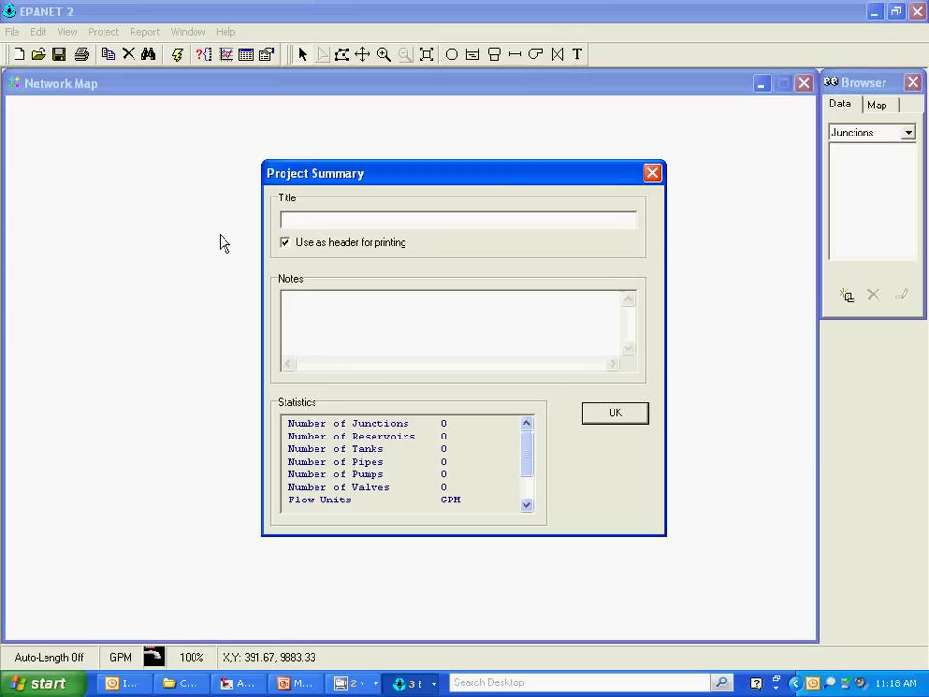
pyautogui.write('SY WM ')
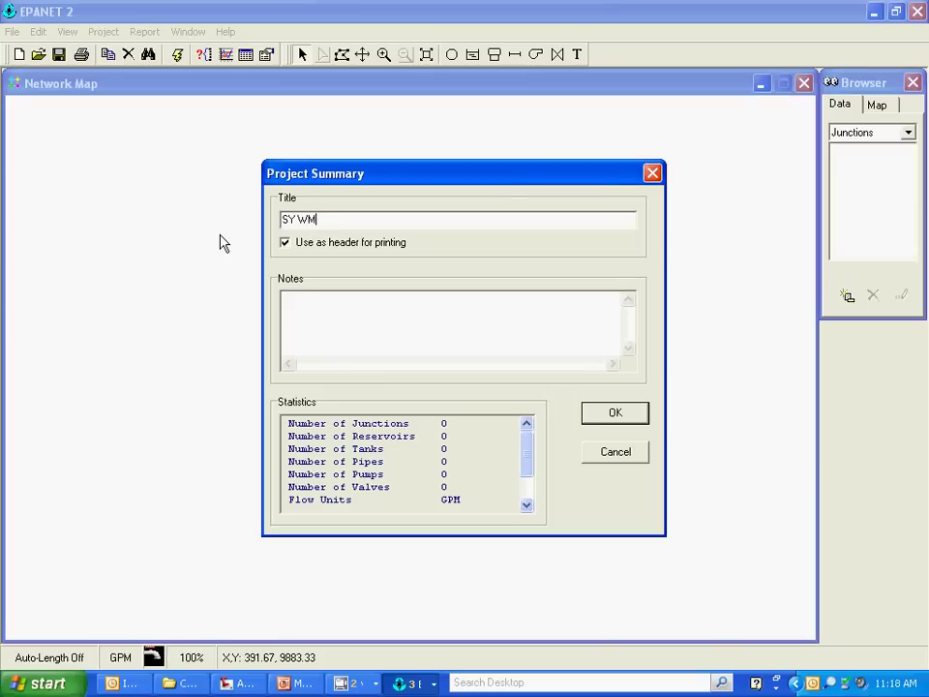
pyautogui.write('Ext')
pyautogui.click(605, 423)
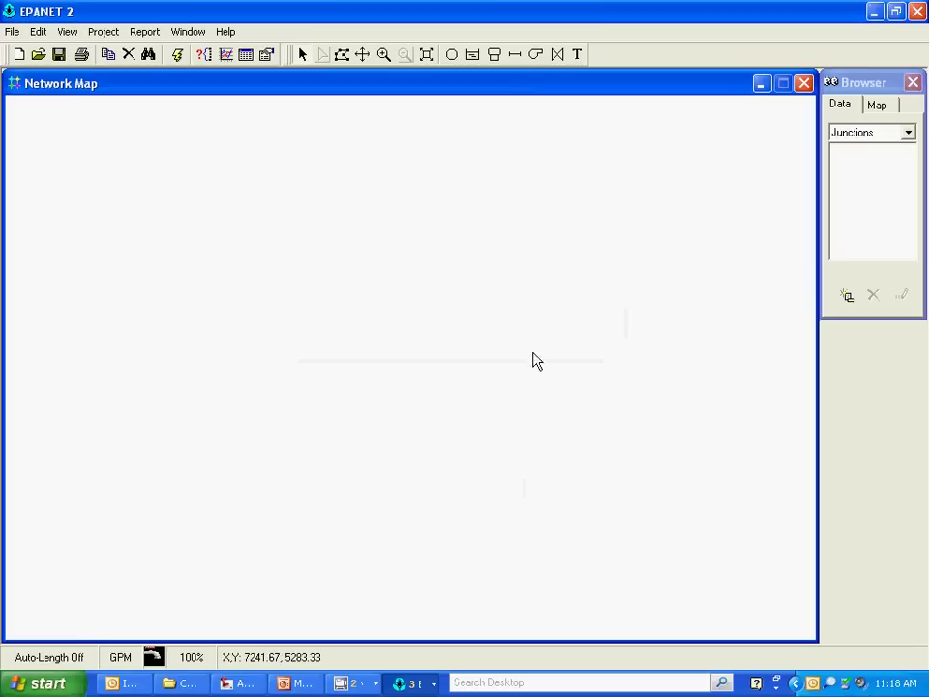
# Step: Open Project Defaults and review the Tanks and Pipes ID prefix cells on ID Labels
pyautogui.click(102, 32)
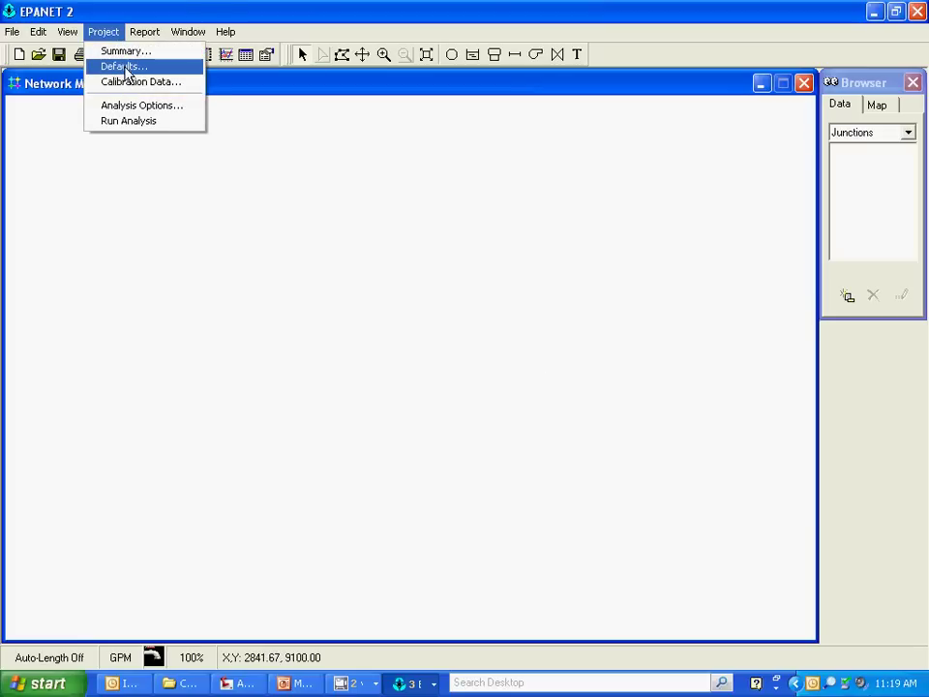
pyautogui.click(126, 65)
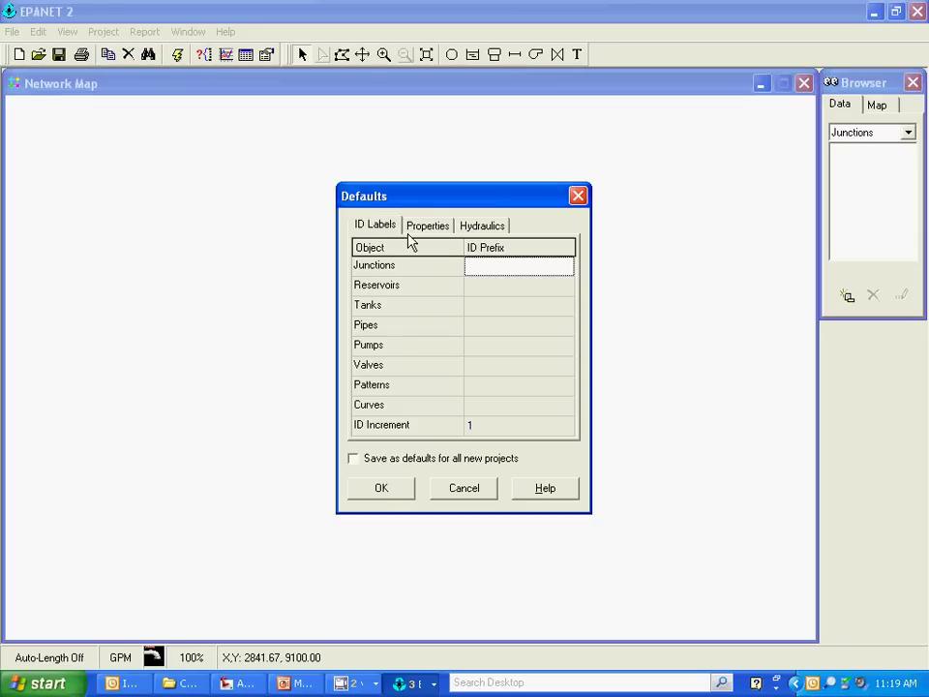
pyautogui.click(488, 308)
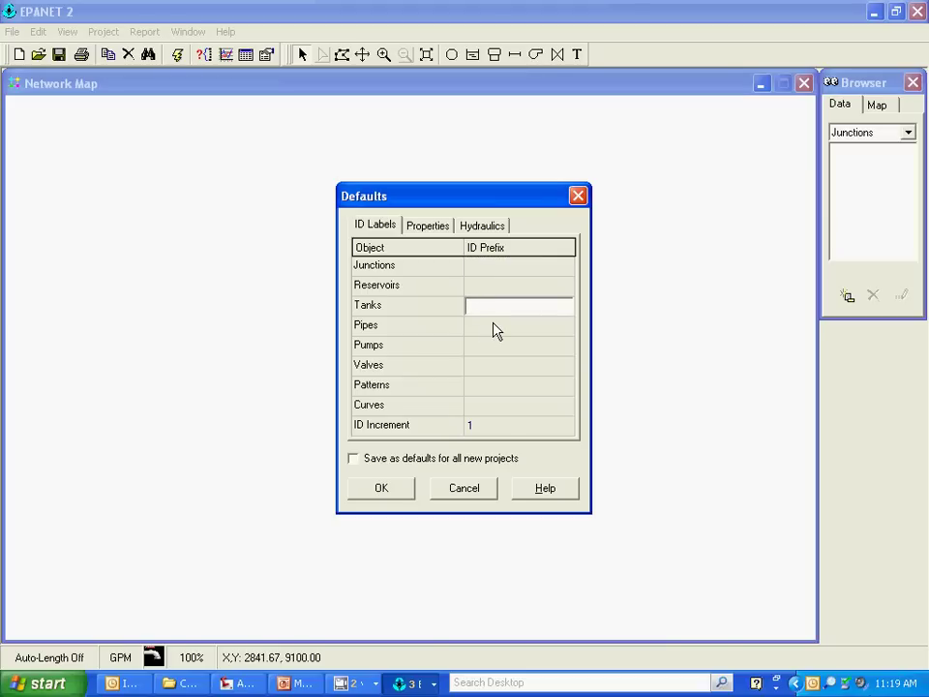
pyautogui.click(494, 333)
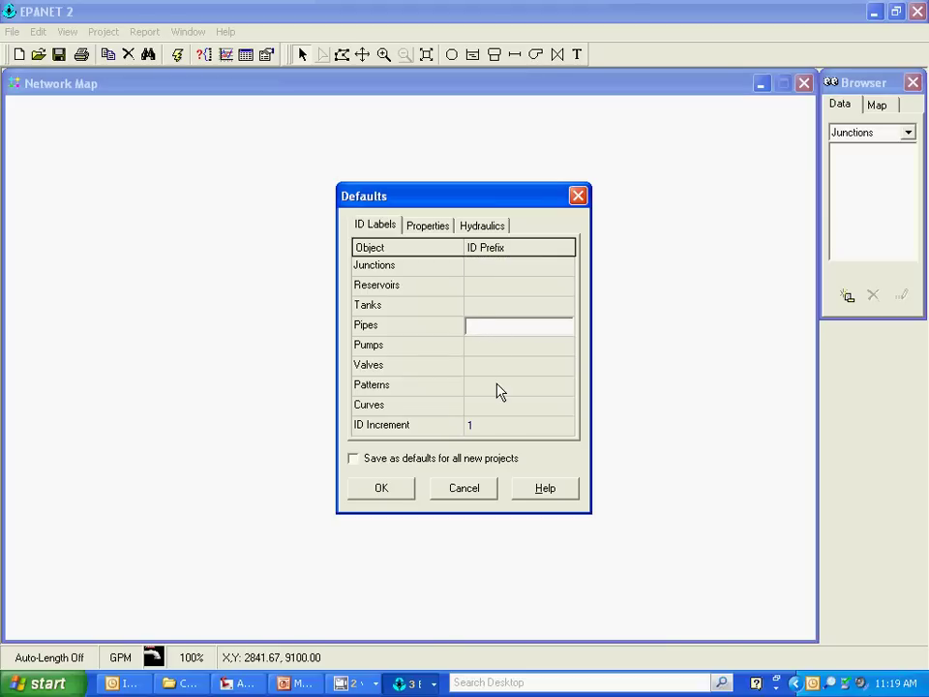
# Step: On the Properties tab, set default Pipe Diameter to 6 and Pipe Roughness to 130
pyautogui.click(433, 230)
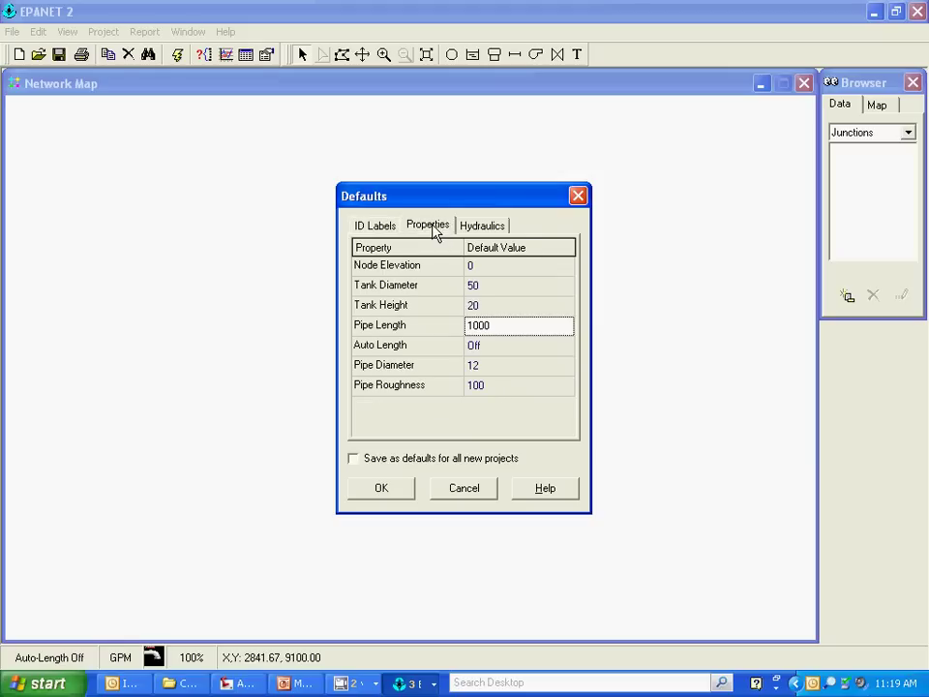
pyautogui.click(484, 368)
pyautogui.doubleClick(484, 368)
pyautogui.write('6')
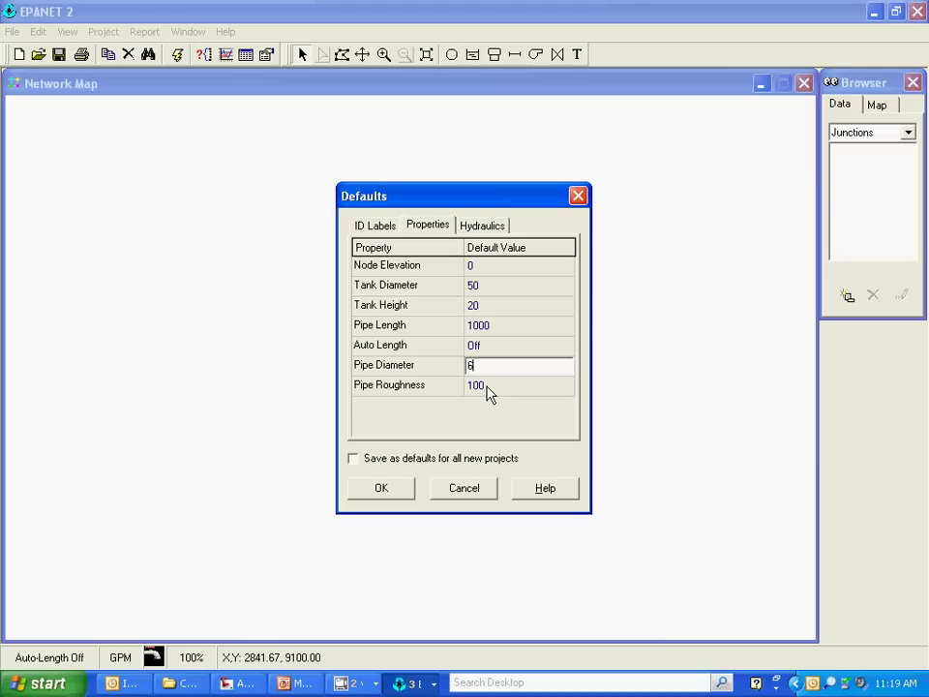
pyautogui.click(487, 386)
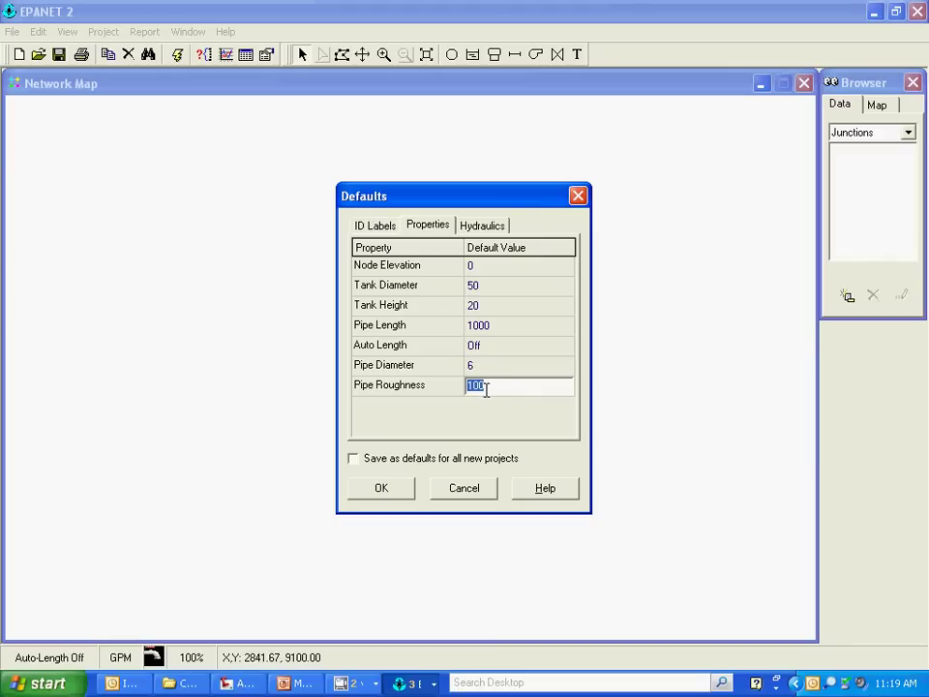
pyautogui.write('130')
# Step: Keep GPM flow units and the H-W headloss formula on the Hydraulics tab, then return to Properties
pyautogui.click(492, 231)
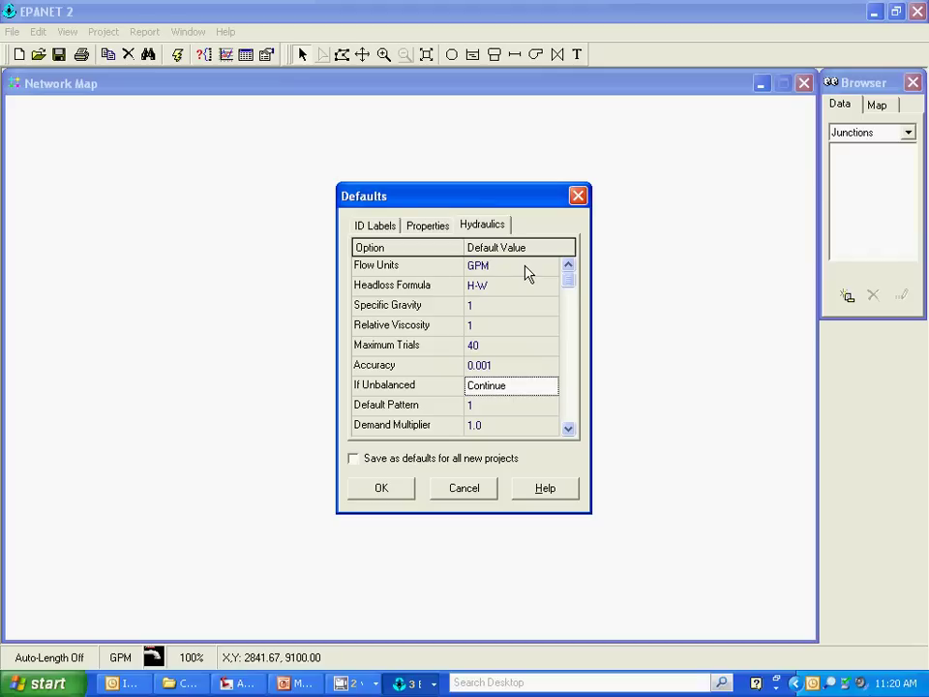
pyautogui.click(526, 272)
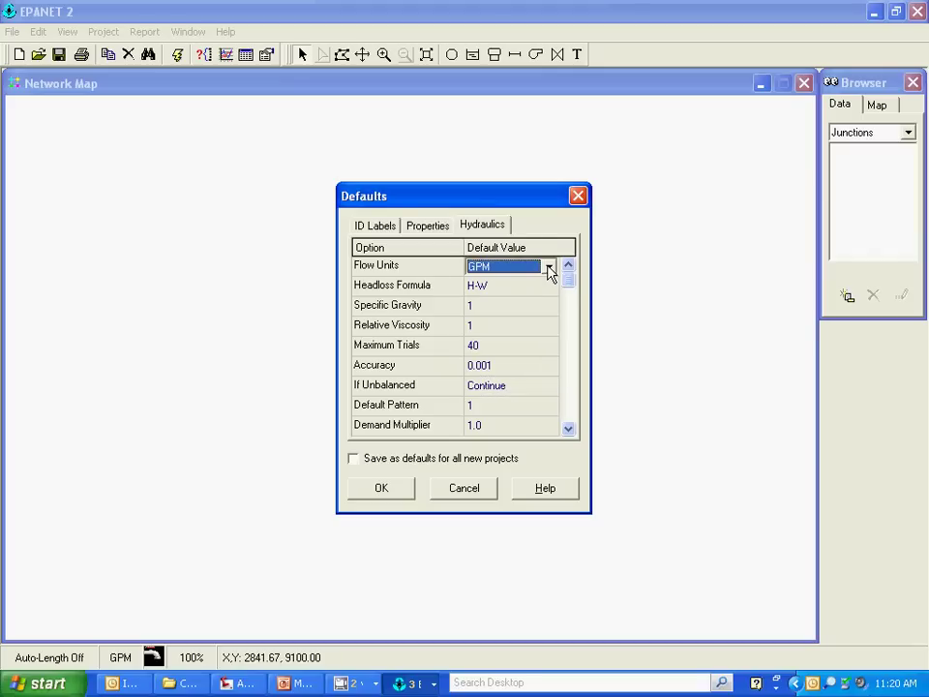
pyautogui.click(549, 269)
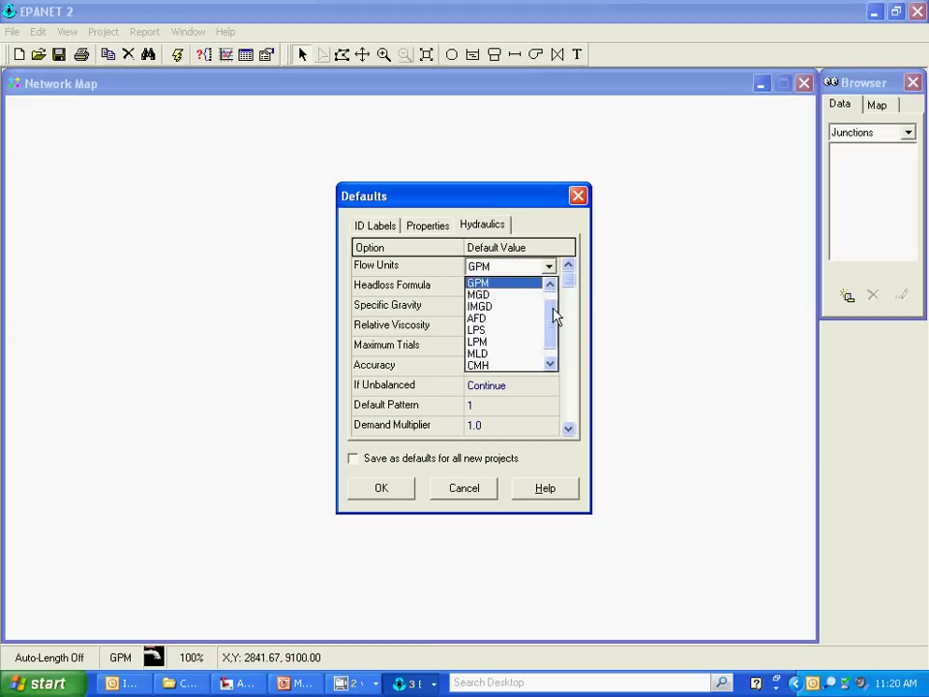
pyautogui.moveTo(554, 315); pyautogui.dragTo(549, 302)
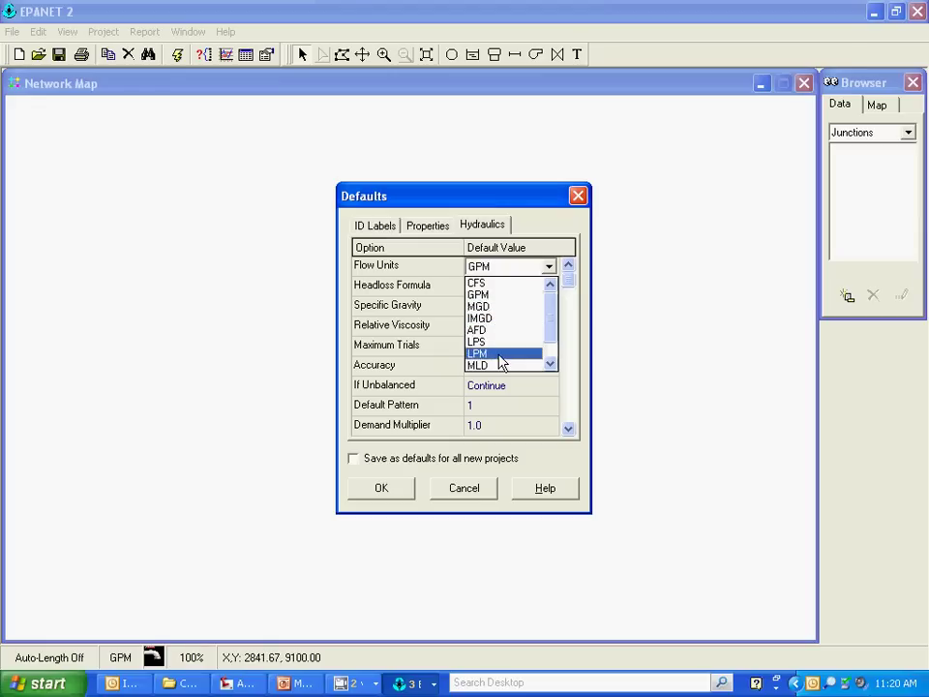
pyautogui.click(537, 267)
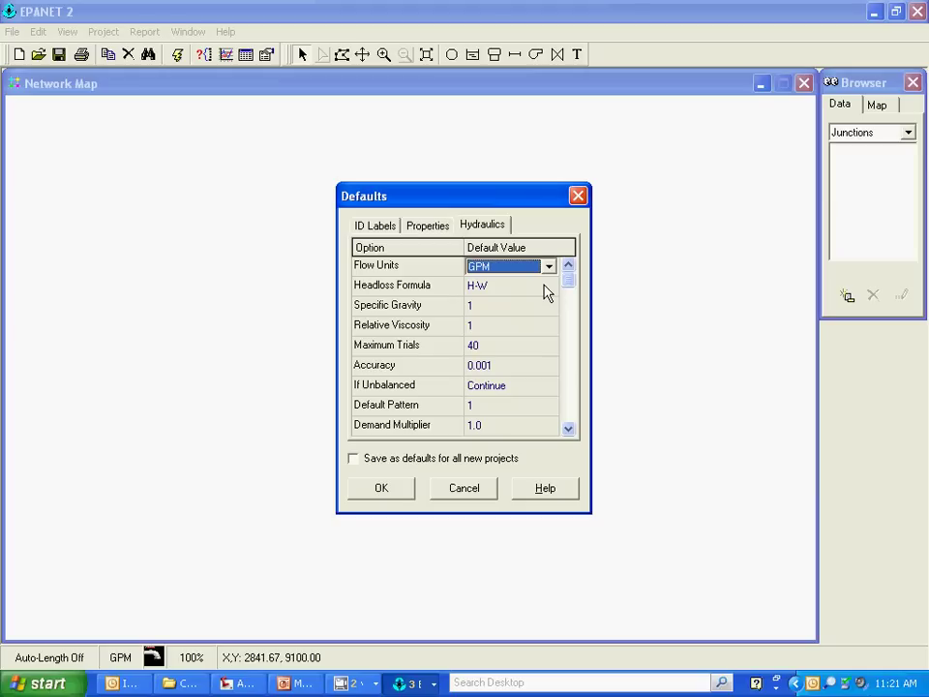
pyautogui.click(547, 289)
pyautogui.click(549, 287)
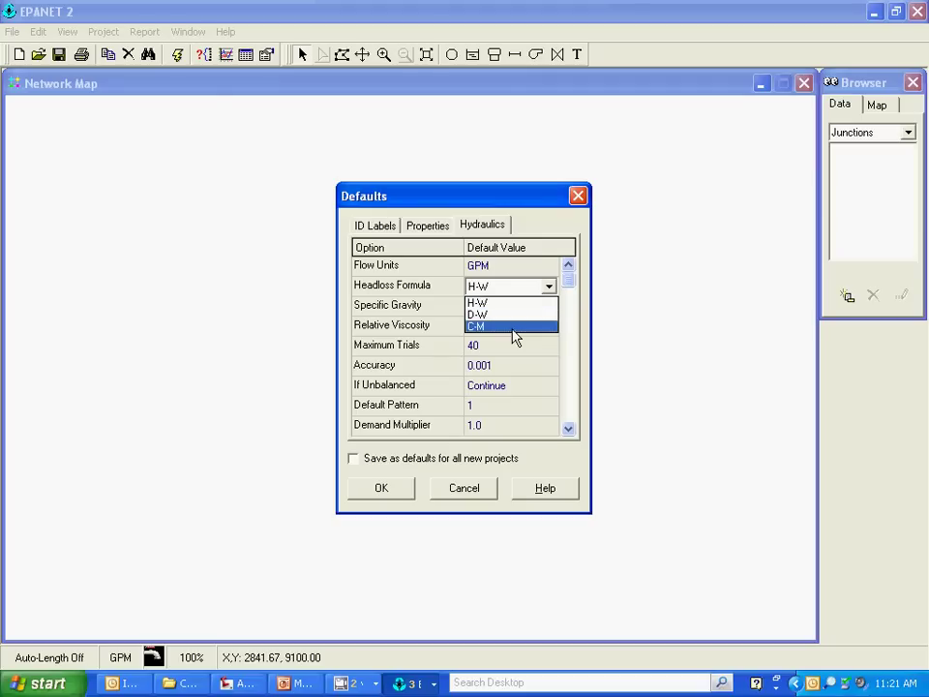
pyautogui.click(498, 243)
pyautogui.click(423, 234)
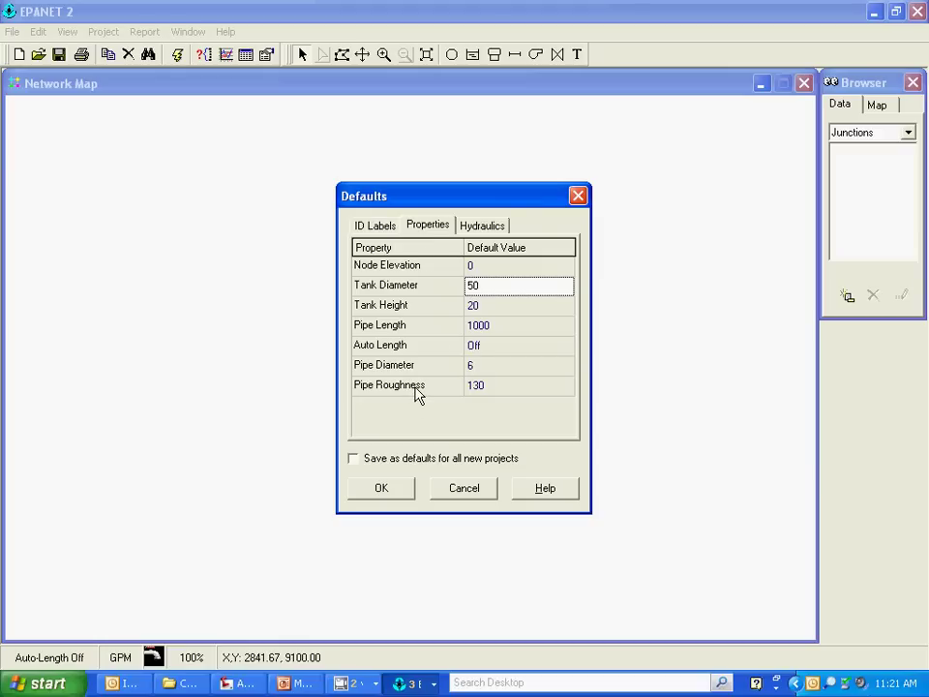
# Step: Recheck H-W headloss on the Hydraulics tab, scroll through the remaining options, and close Defaults
pyautogui.click(490, 228)
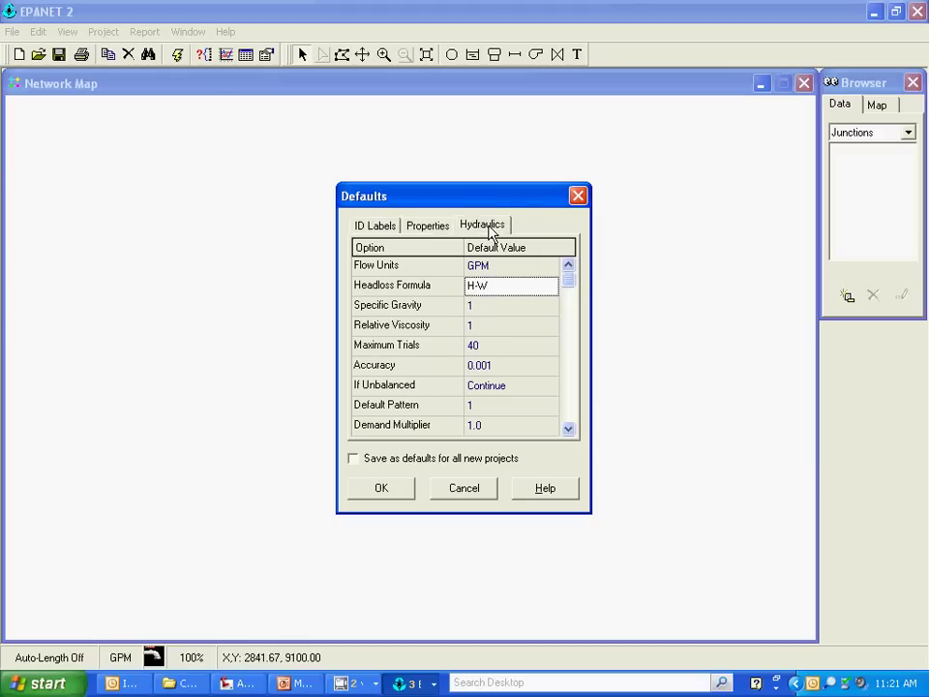
pyautogui.click(548, 292)
pyautogui.click(549, 289)
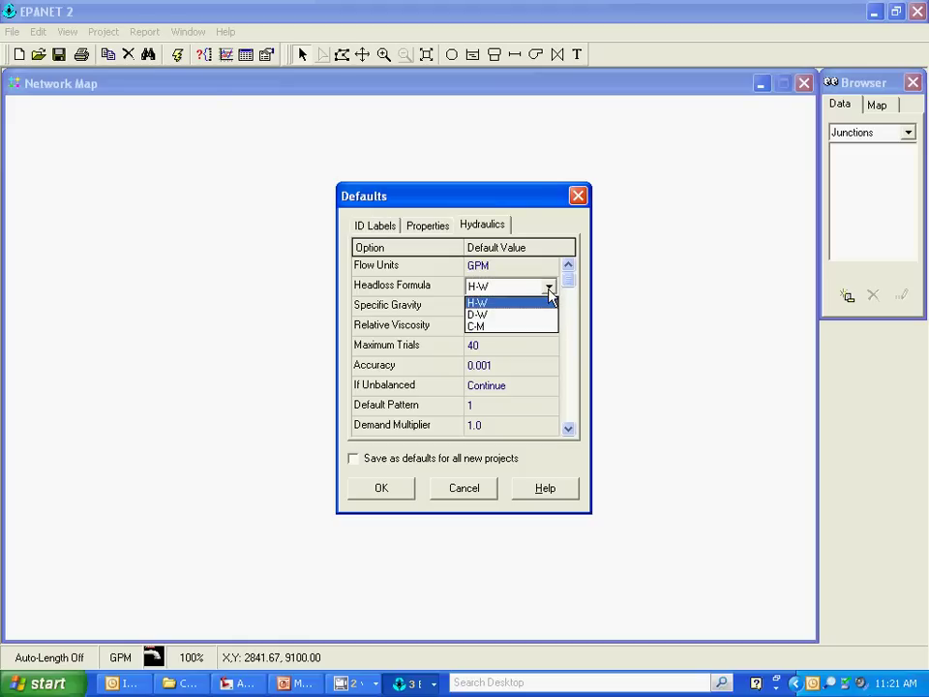
pyautogui.click(543, 231)
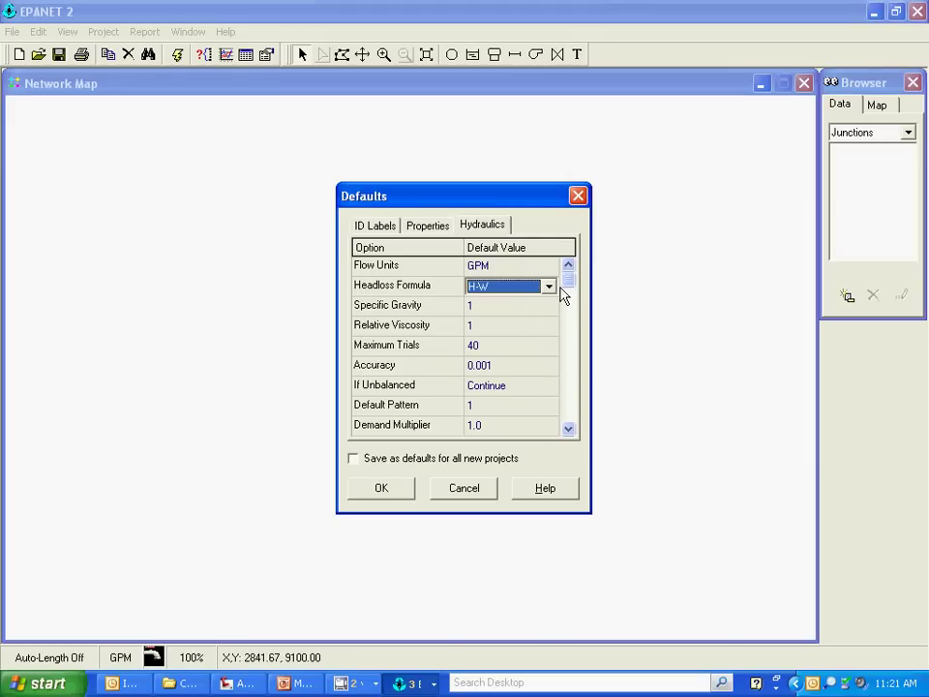
pyautogui.moveTo(573, 288); pyautogui.dragTo(577, 406)
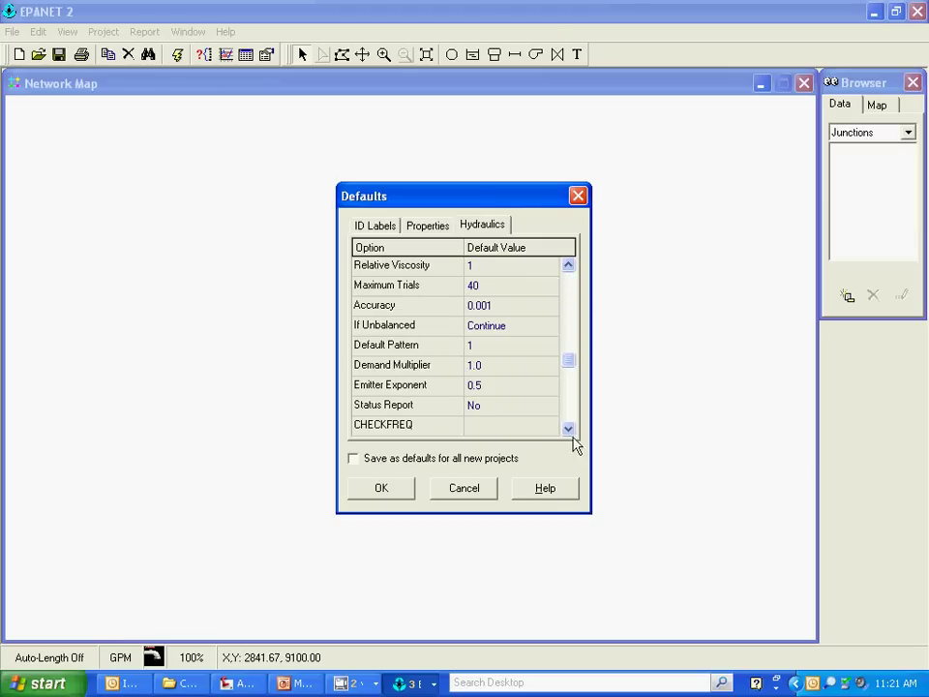
pyautogui.click(568, 429)
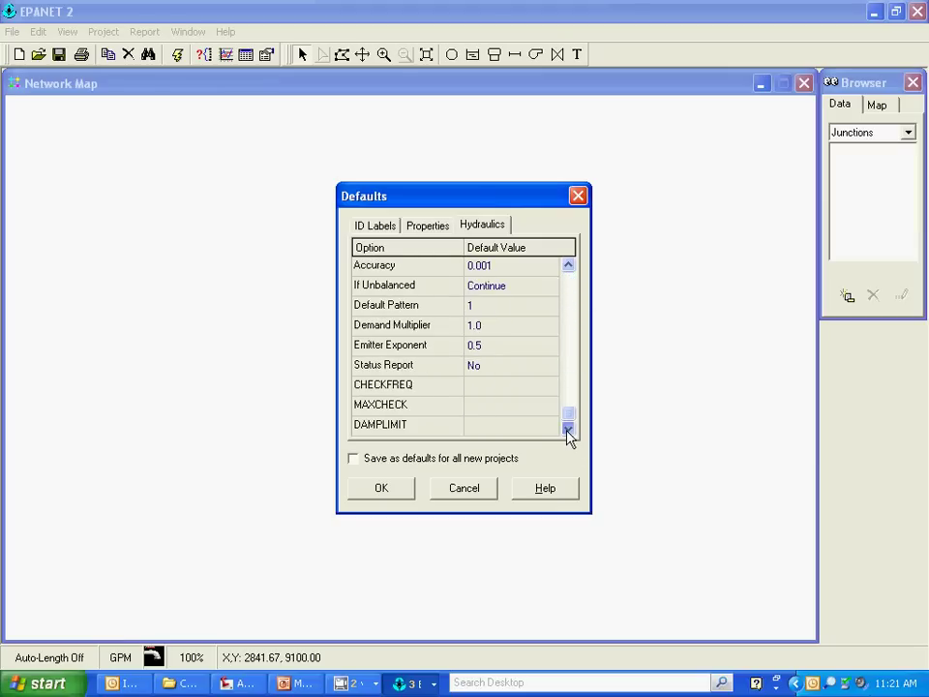
pyautogui.click(570, 268)
pyautogui.click(570, 267)
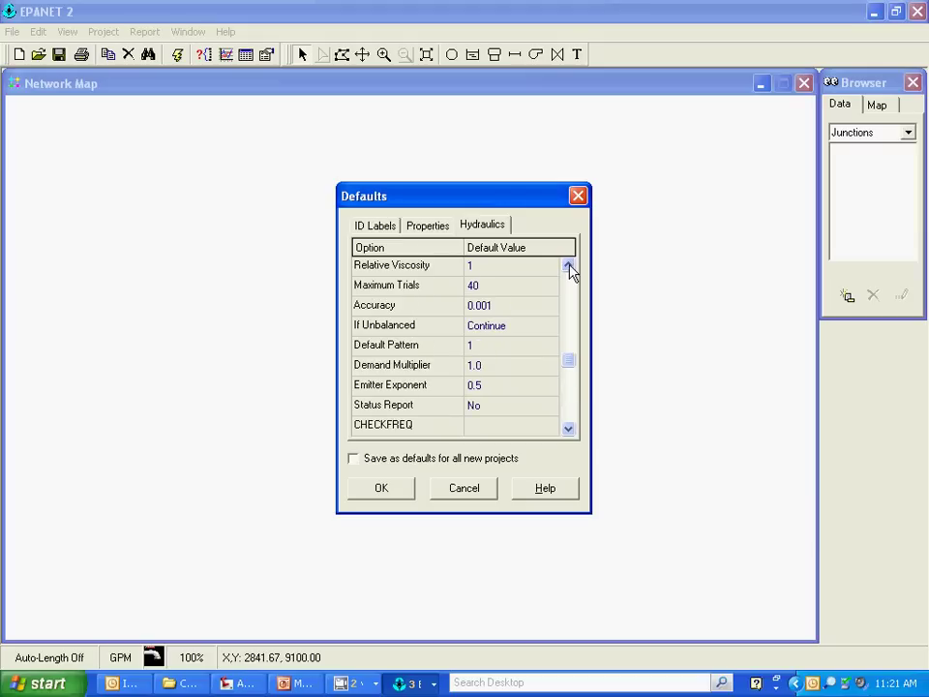
pyautogui.click(570, 267)
pyautogui.click(570, 267)
pyautogui.click(571, 267)
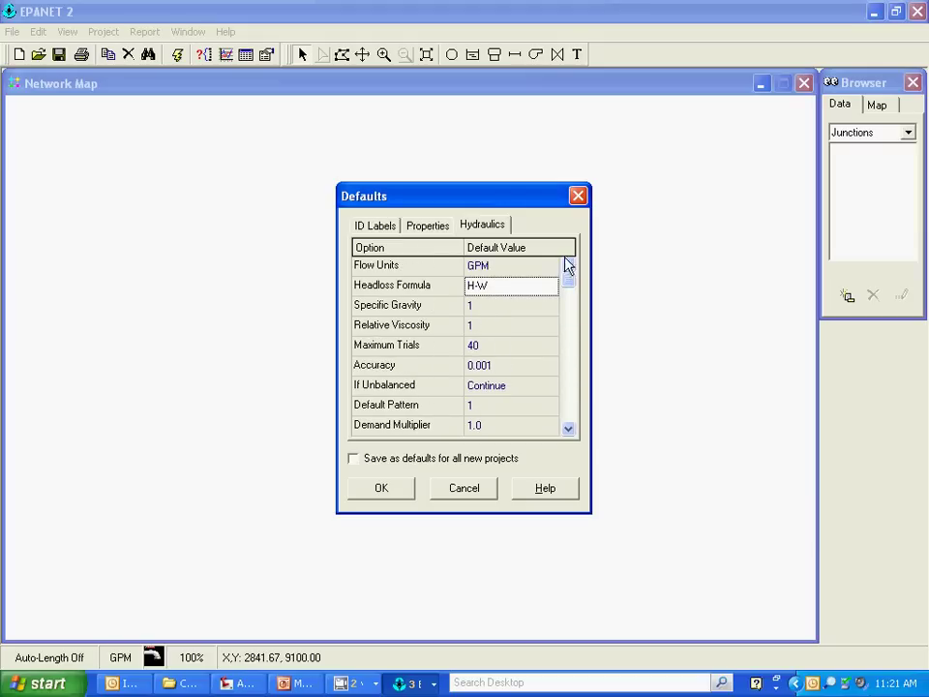
pyautogui.click(578, 196)
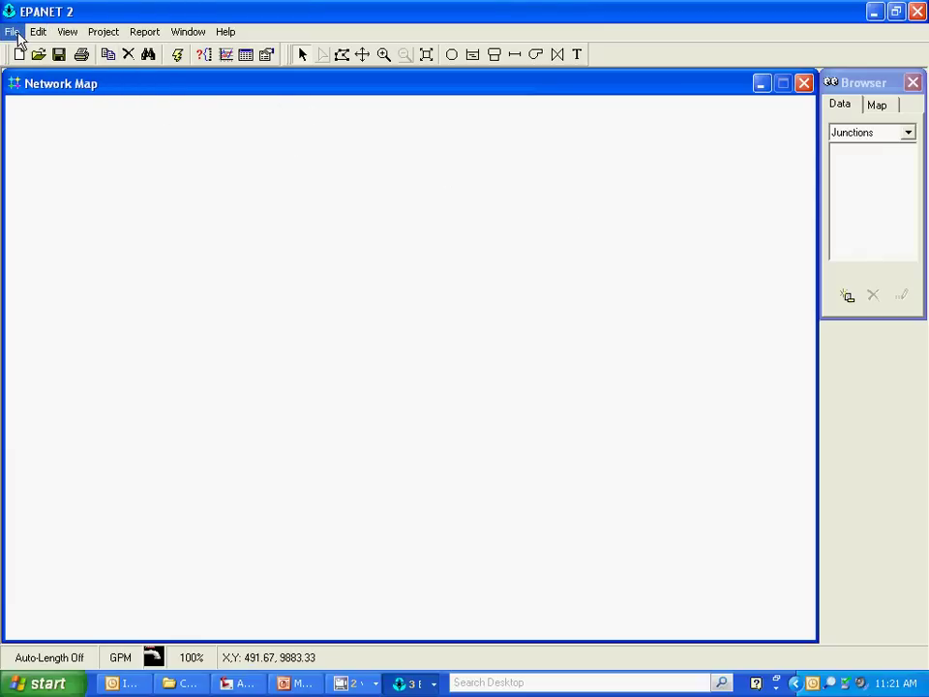
# Step: Save the project as SY_WM_Ext1.net in the Model folder, then minimize EPANET
pyautogui.click(12, 31)
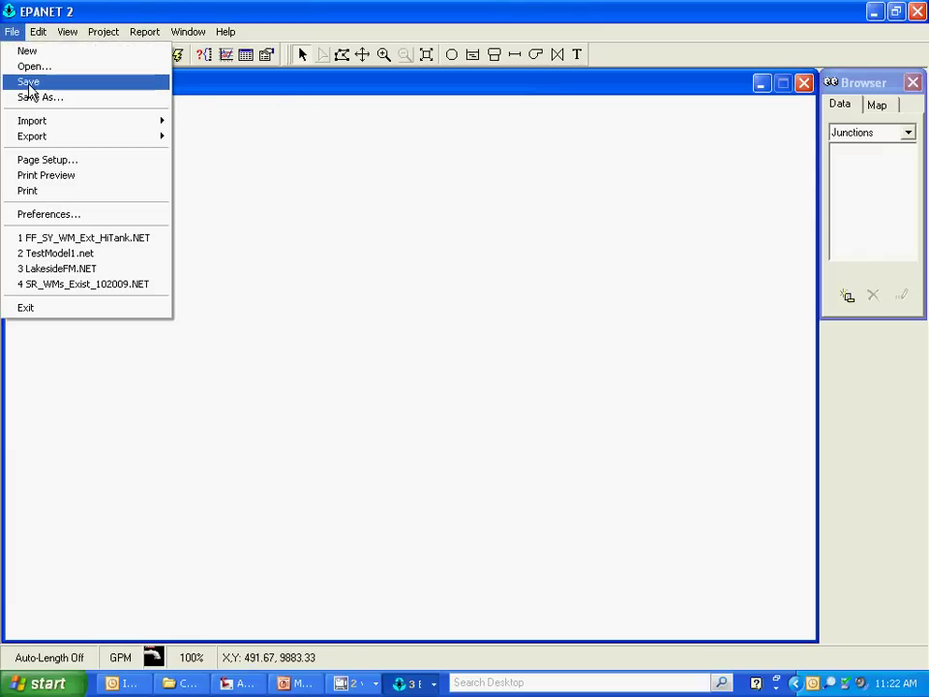
pyautogui.click(29, 85)
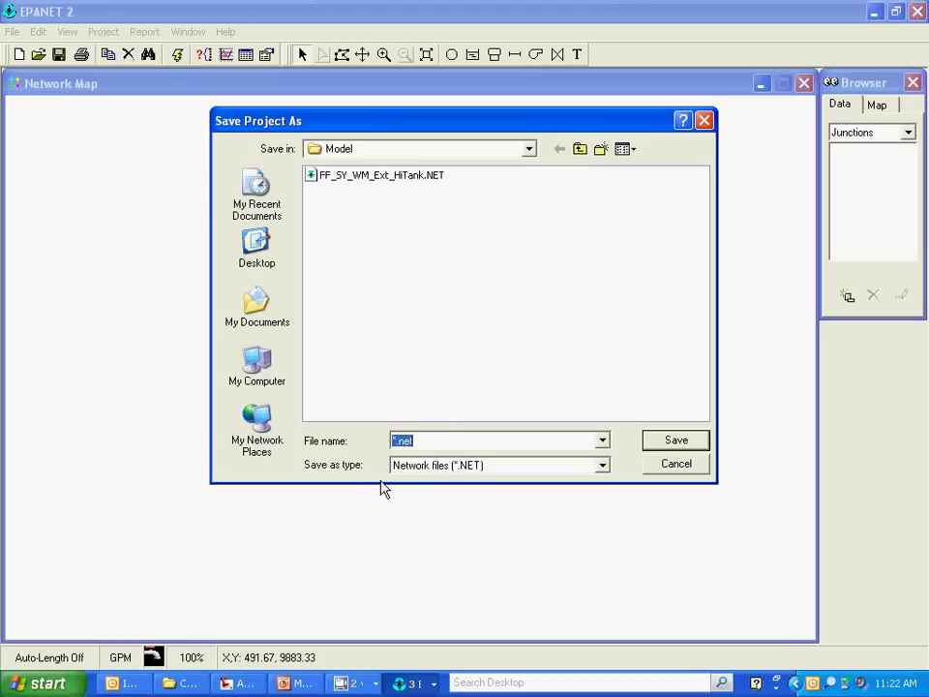
pyautogui.click(398, 438)
pyautogui.click(529, 150)
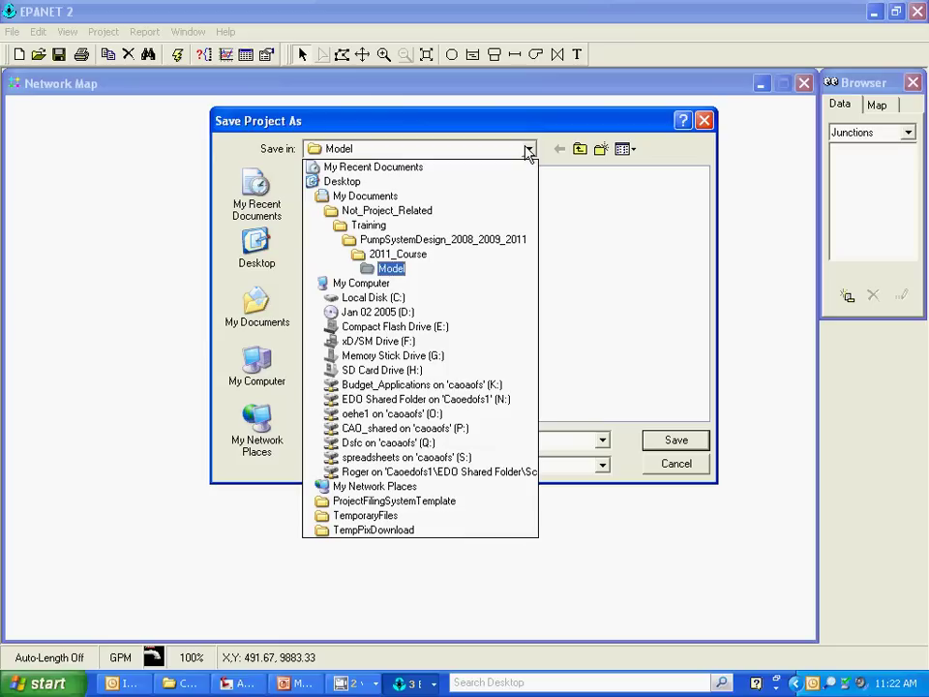
pyautogui.click(529, 150)
pyautogui.click(397, 440)
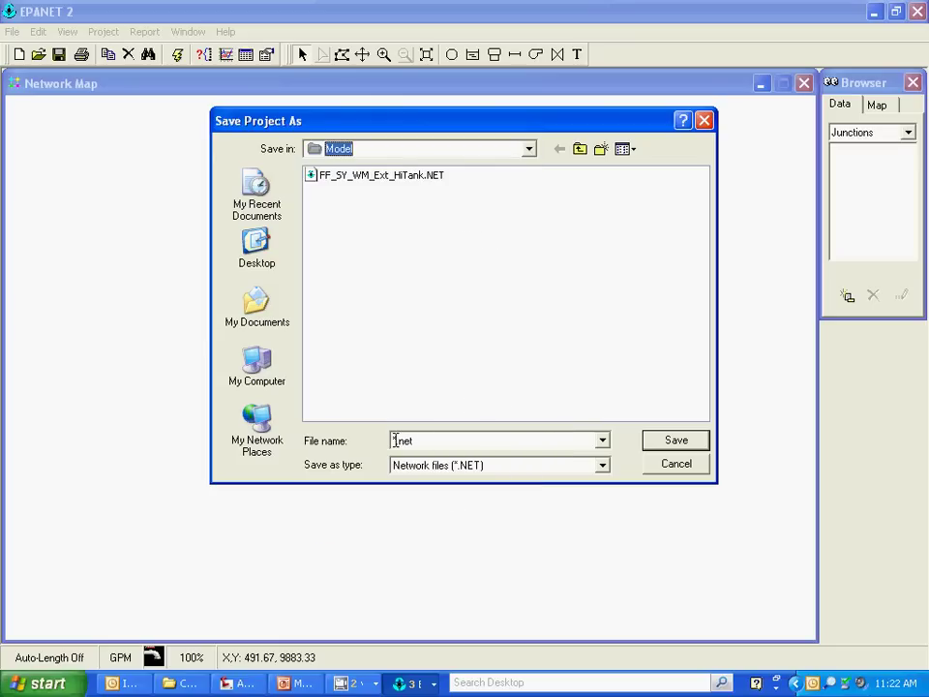
pyautogui.click(395, 441)
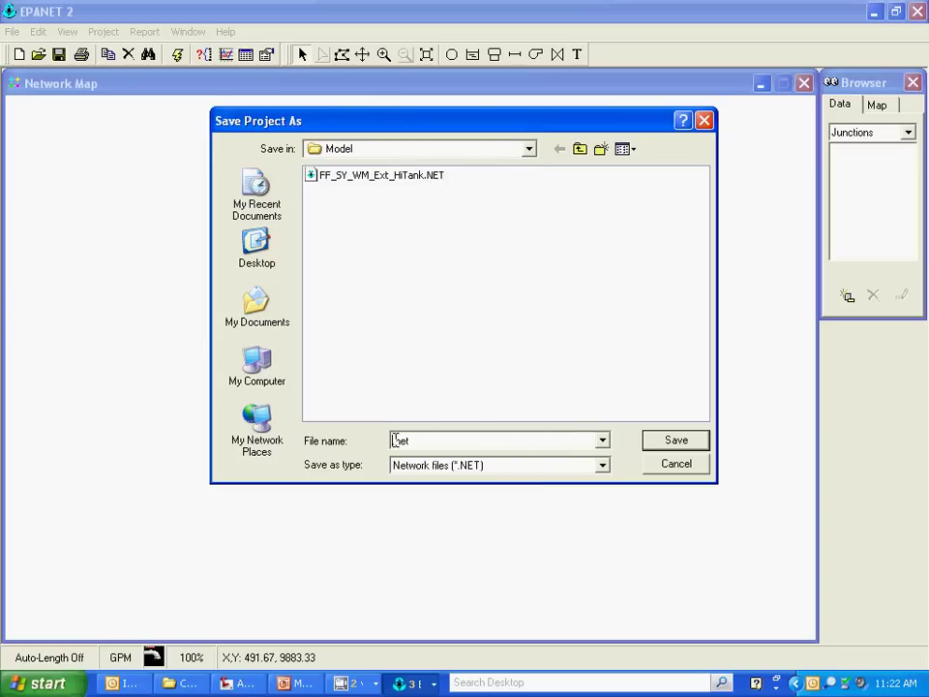
pyautogui.write('SY_WM_Ext1')
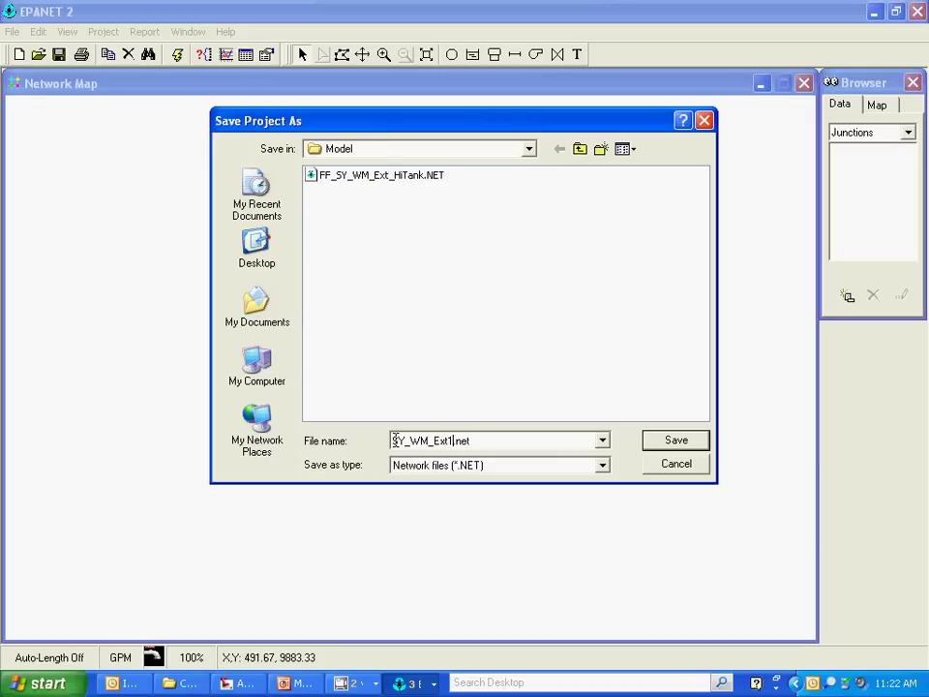
pyautogui.click(675, 440)
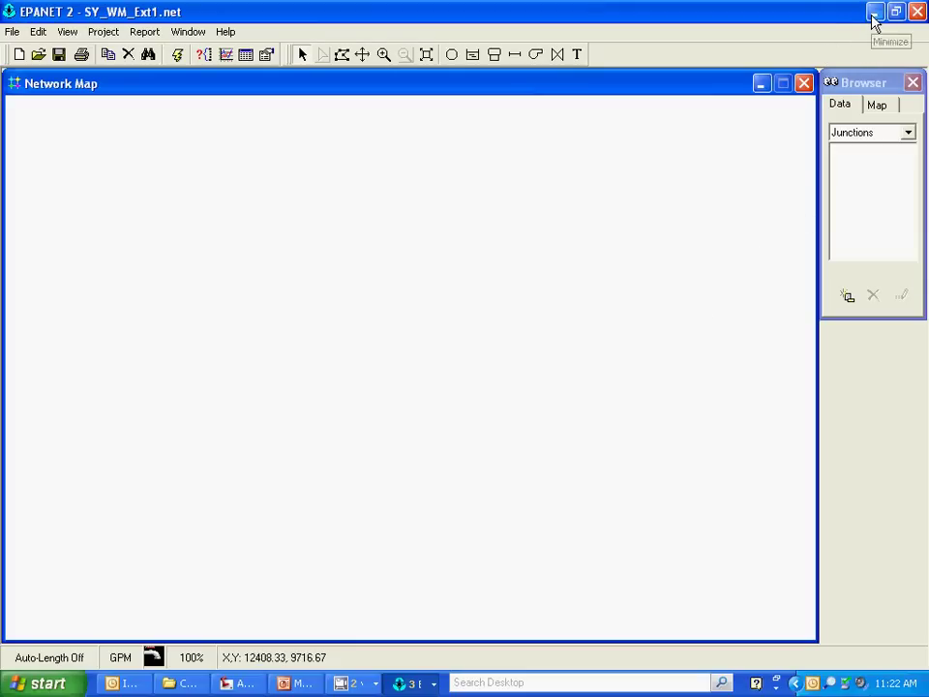
pyautogui.click(874, 13)
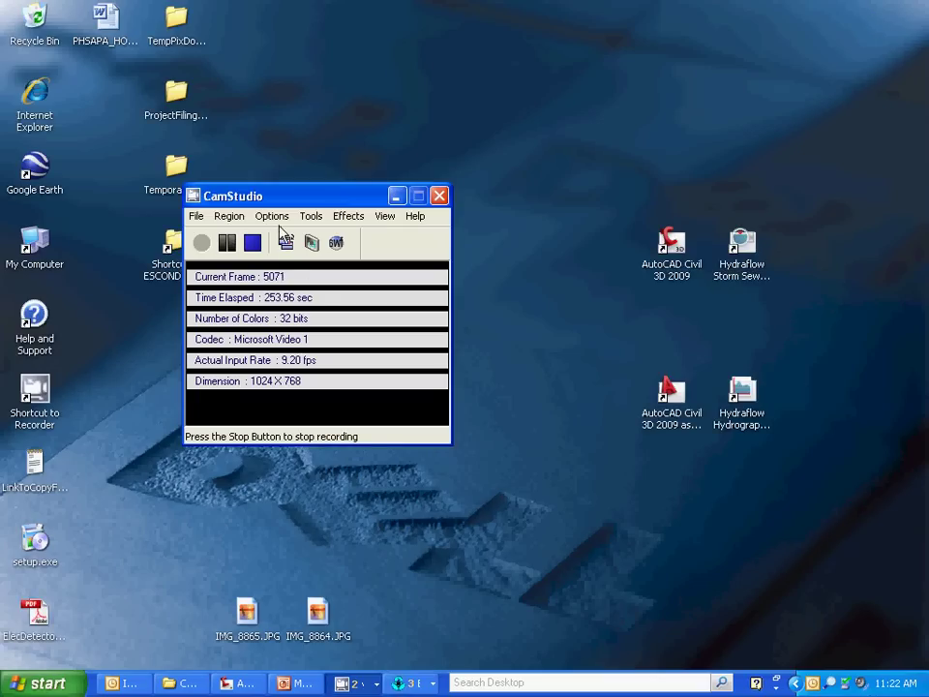